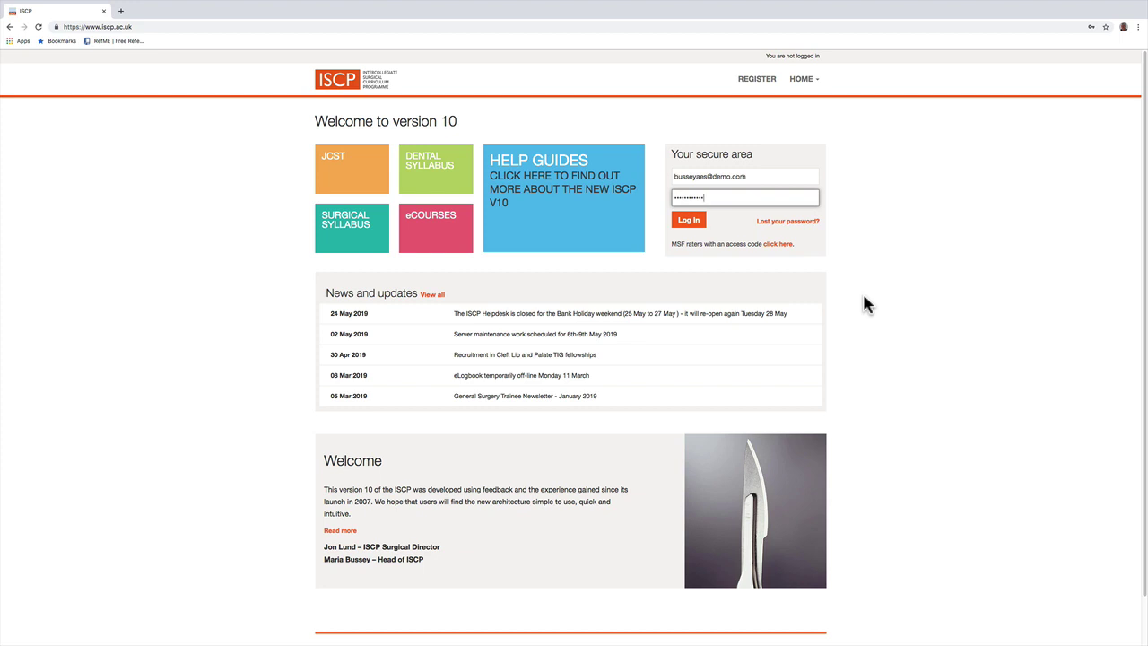
left_click(697, 233)
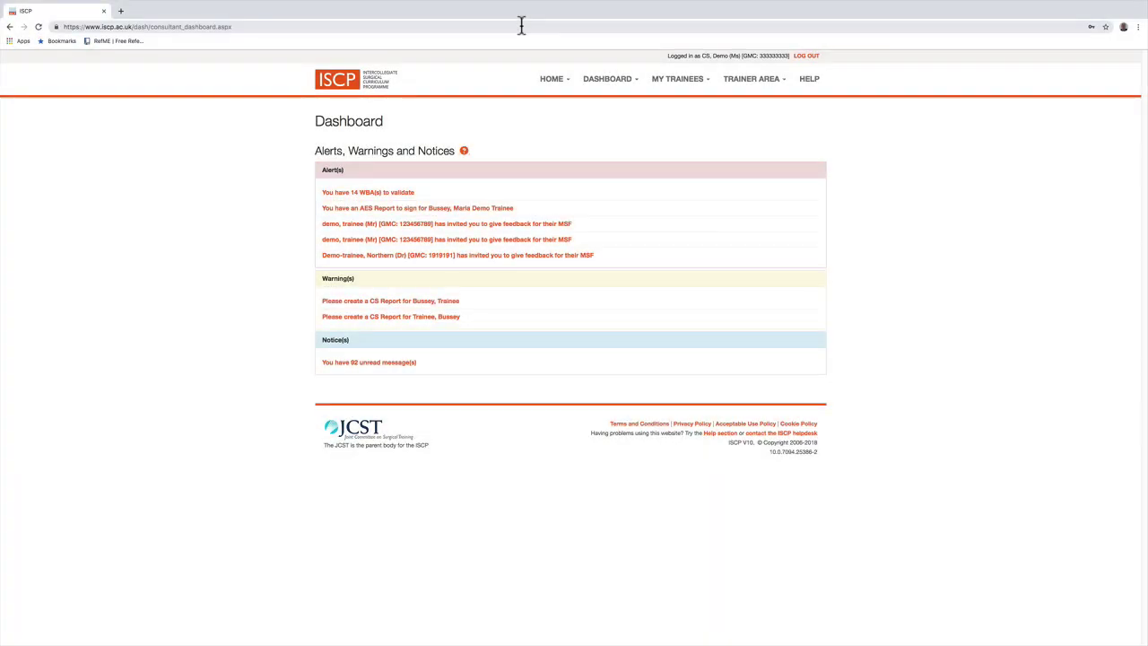
left_click(521, 25)
left_click(521, 25)
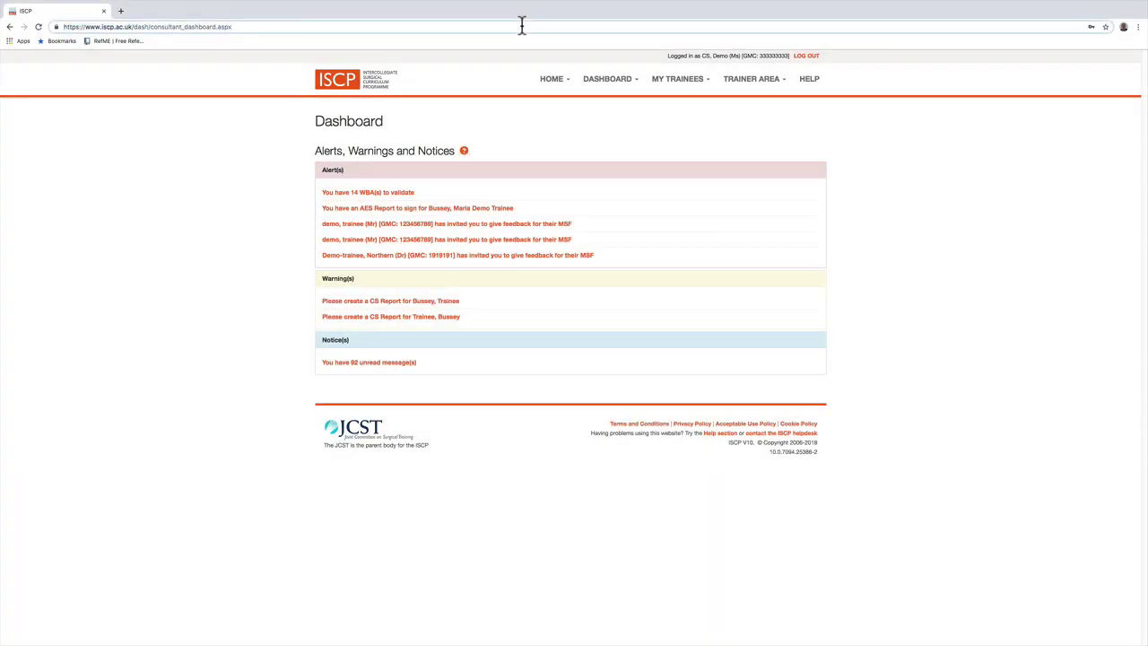
key("BackSpace")
key("BackSpace")
key("BackSpace")
key("BackSpace")
key("BackSpace")
key("BackSpace")
key("BackSpace")
key("BackSpace")
key("BackSpace")
key("BackSpace")
key("BackSpace")
key("BackSpace")
key("BackSpace")
key("BackSpace")
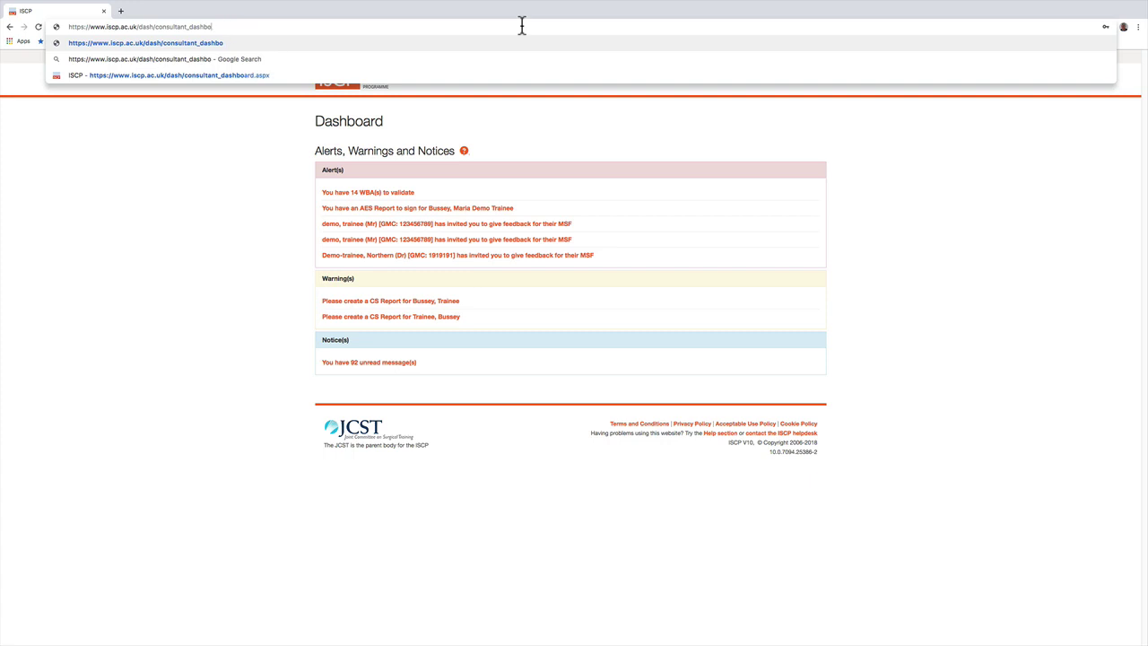
key("BackSpace")
key("BackSpace")
key("BackSpace")
key("BackSpace")
key("BackSpace")
key("BackSpace")
key("BackSpace")
key("BackSpace")
key("BackSpace")
key("BackSpace")
key("BackSpace")
key("BackSpace")
key("BackSpace")
key("BackSpace")
key("BackSpace")
key("BackSpace")
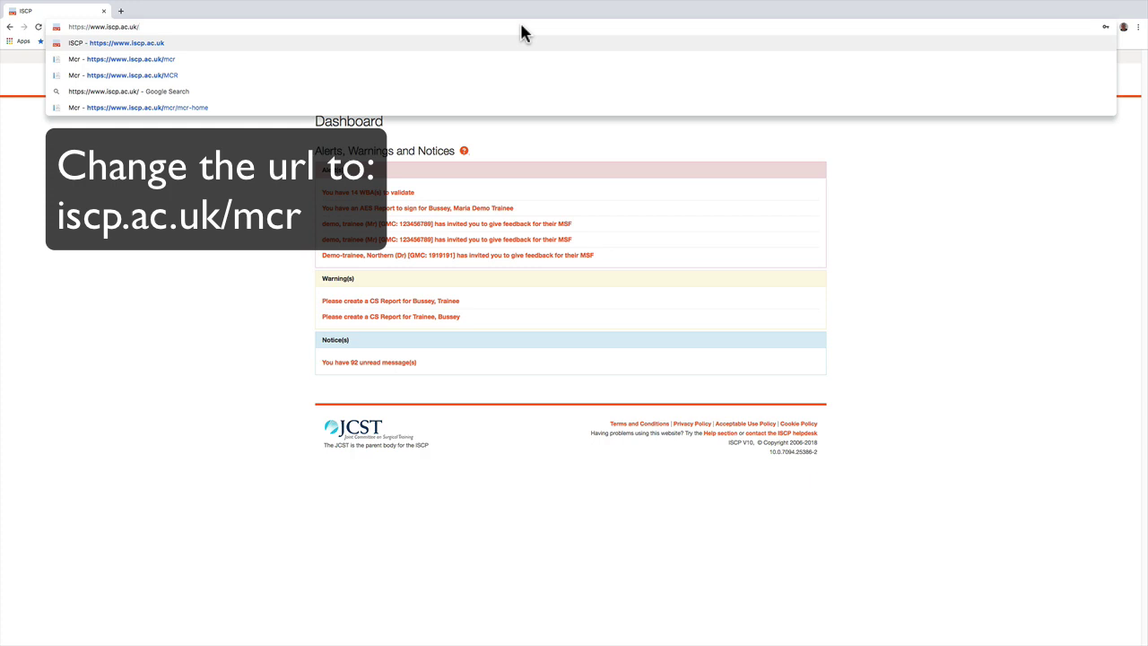
type("m")
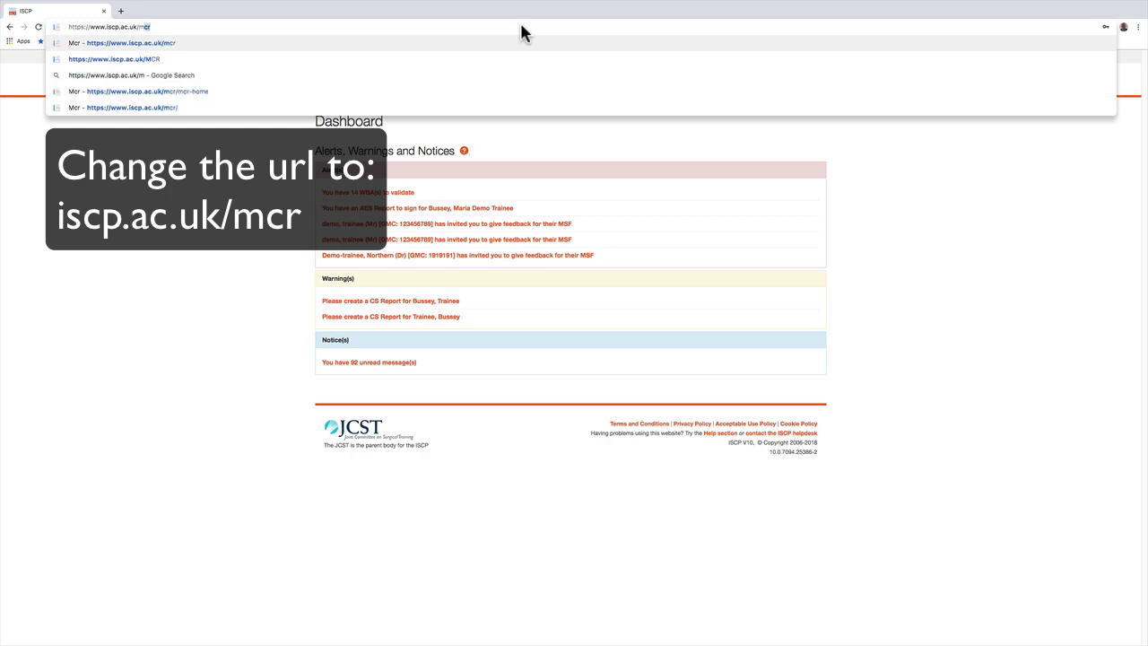
type("cr")
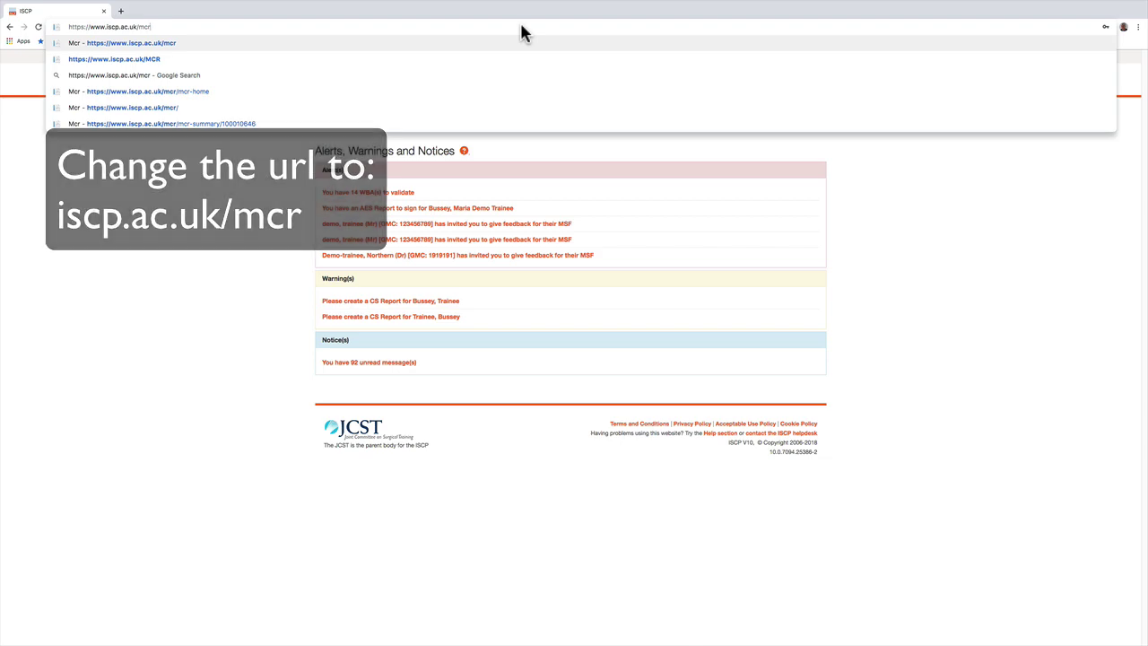
key("Return")
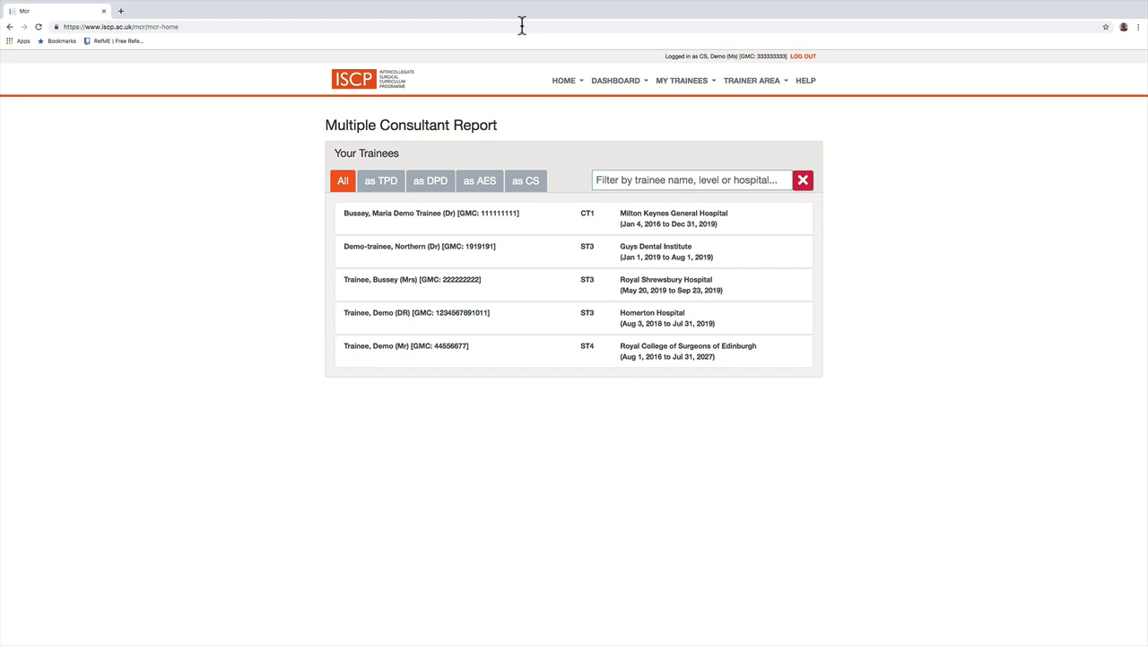
Show only the trainees supervised as CS and create an MCR for the ST3 trainee's Royal Shrewsbury Hospital placement.
left_click(527, 192)
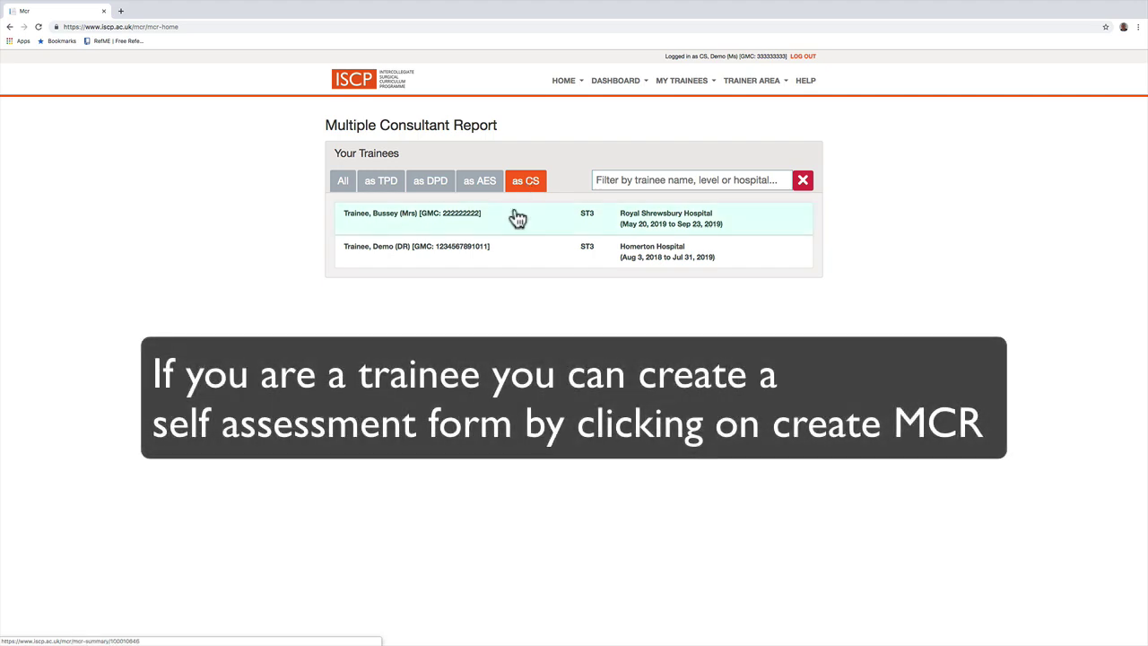
left_click(518, 218)
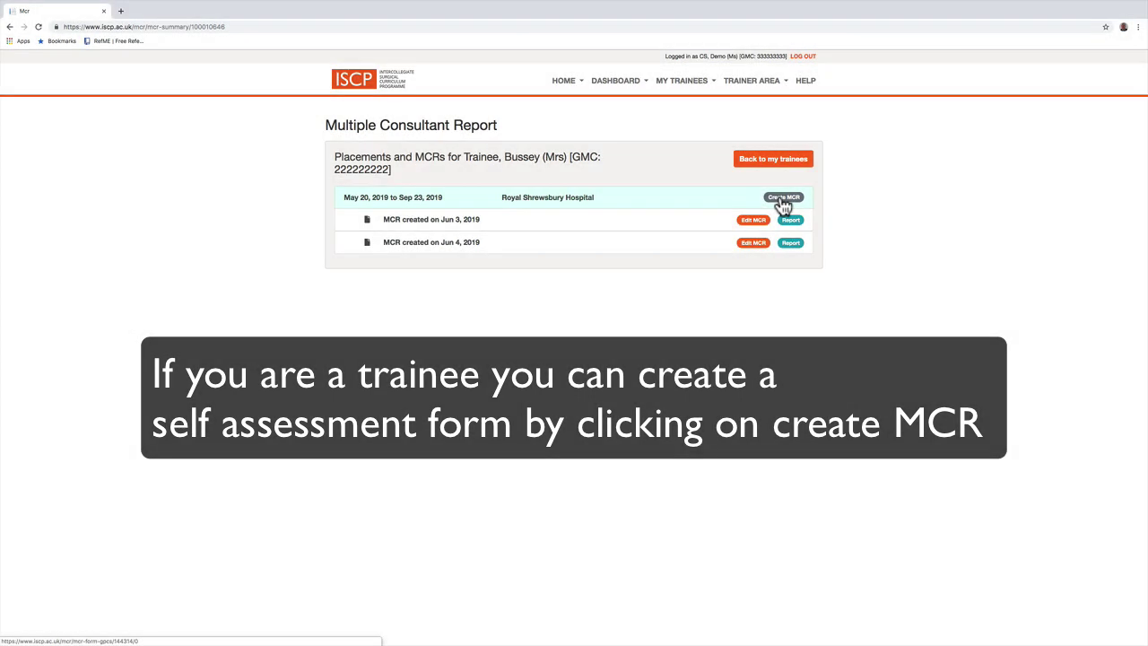
left_click(783, 200)
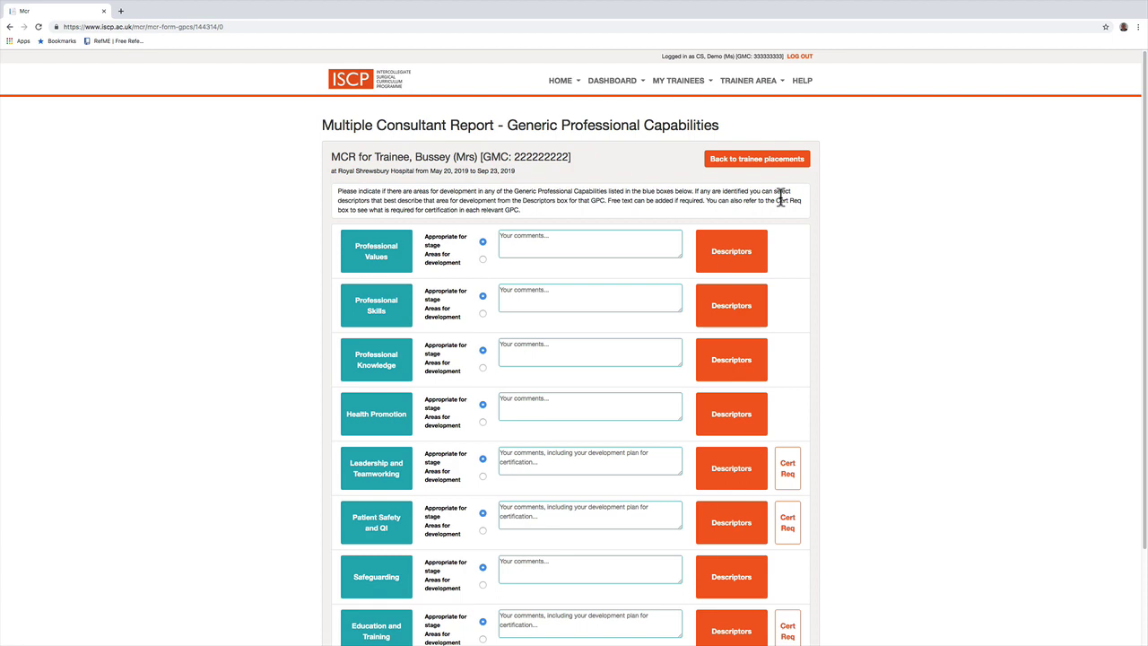
Mark Professional Values as an area for development, filter its descriptors by "time" and flag "managing time and resources effectively".
scroll(1146, 308, "down", 2)
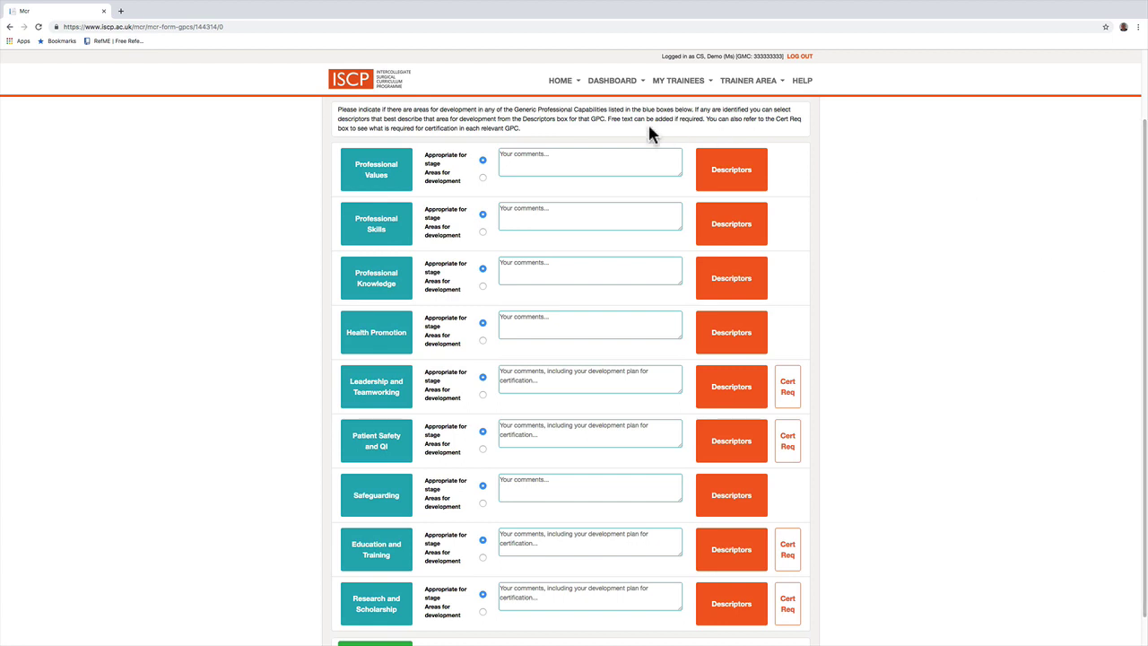
left_click(483, 177)
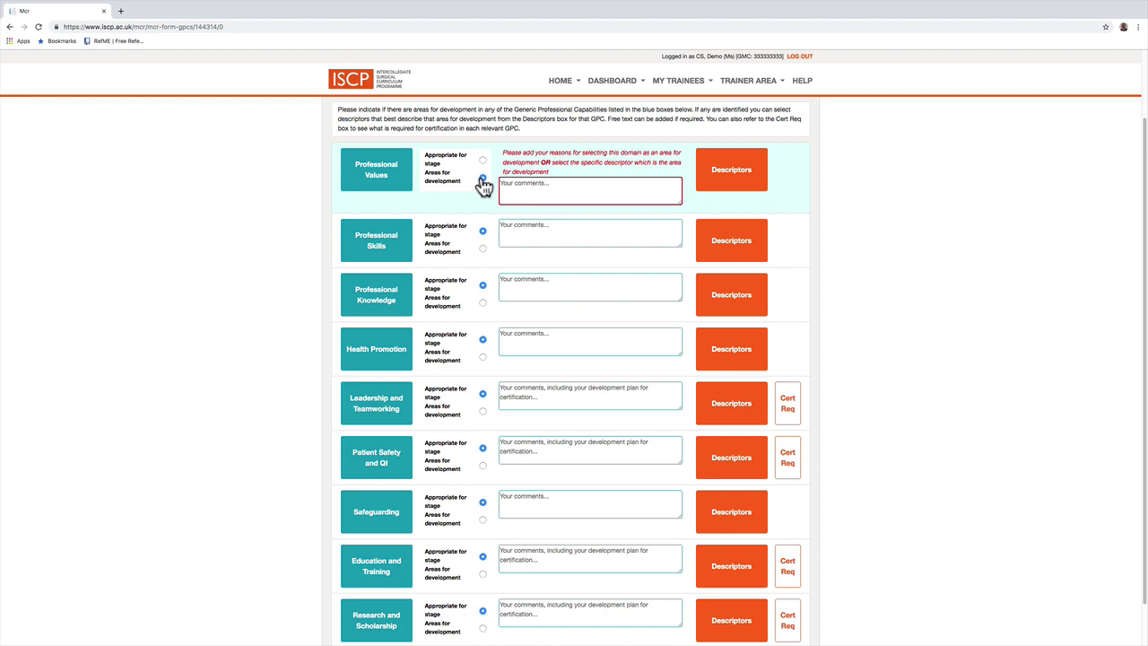
left_click(506, 184)
left_click(715, 186)
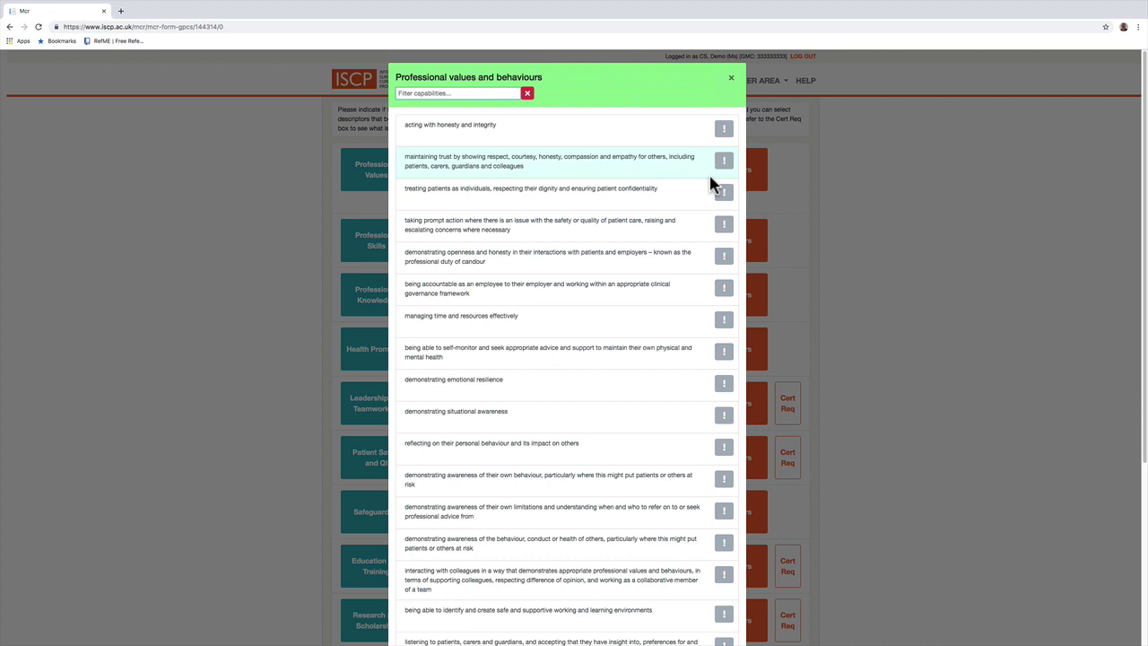
left_click(510, 96)
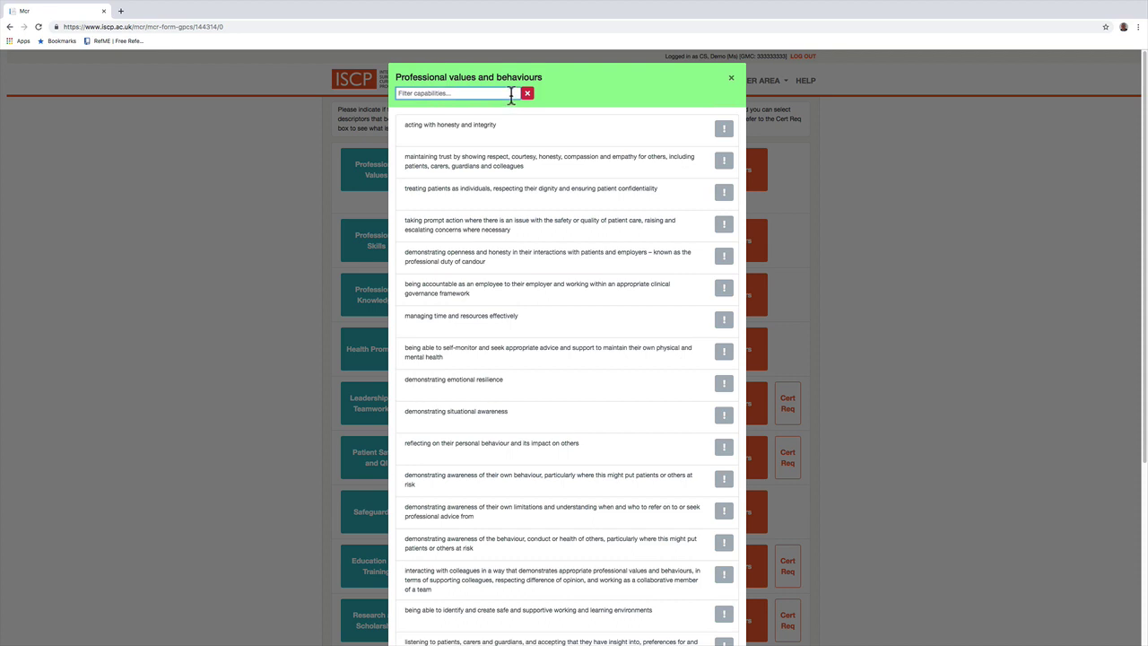
type("time")
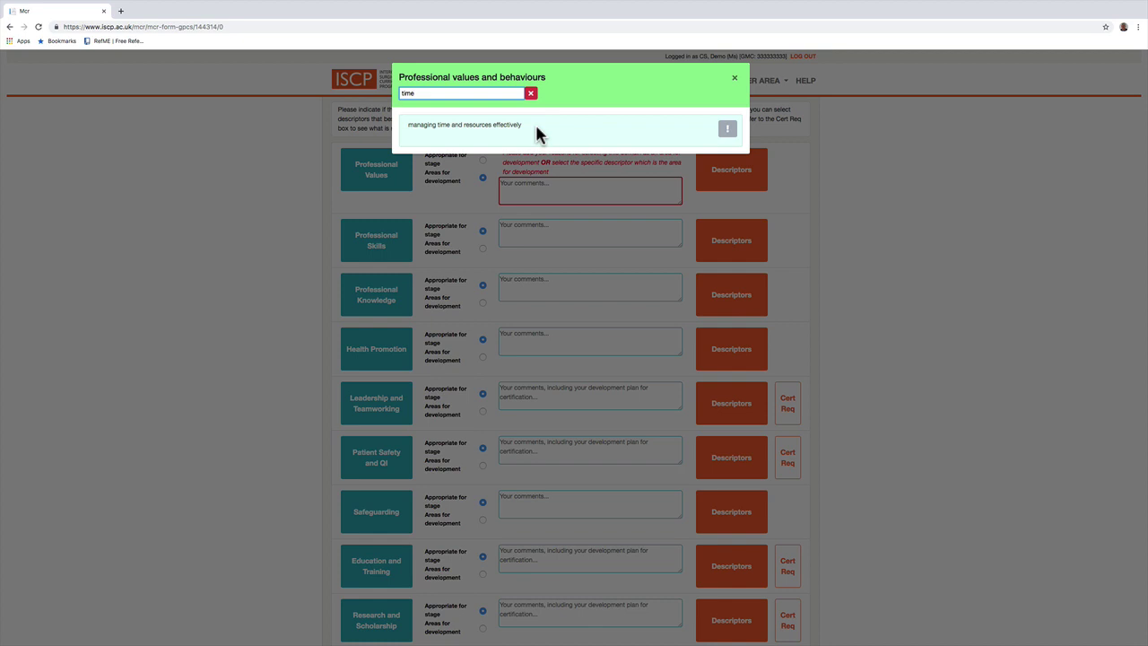
left_click(728, 131)
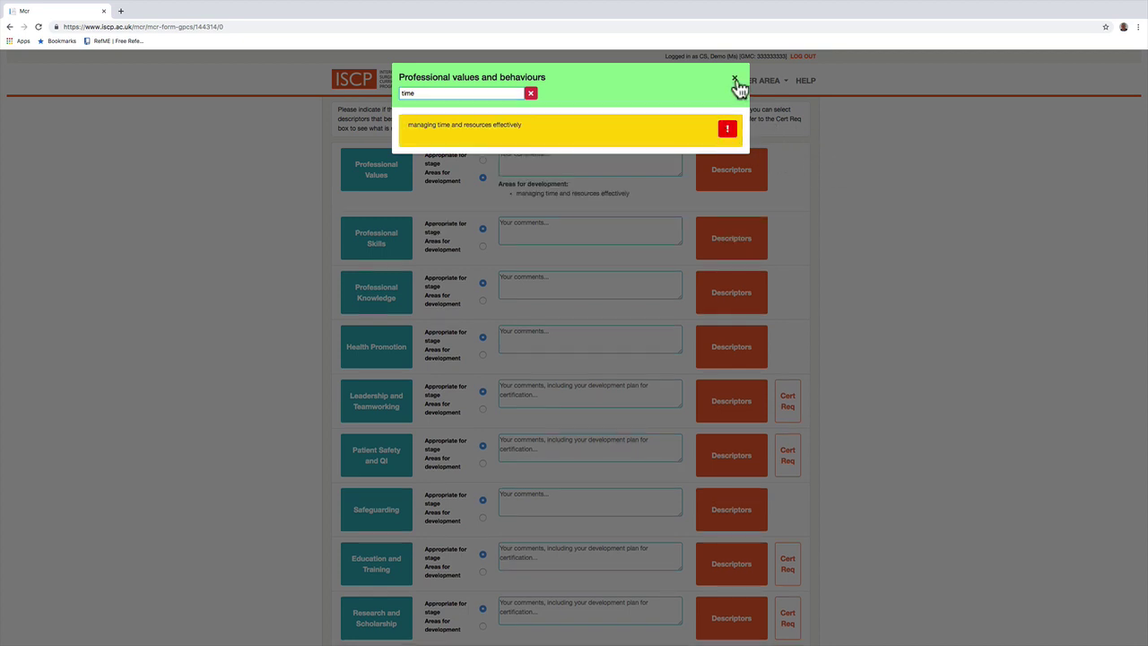
left_click(843, 143)
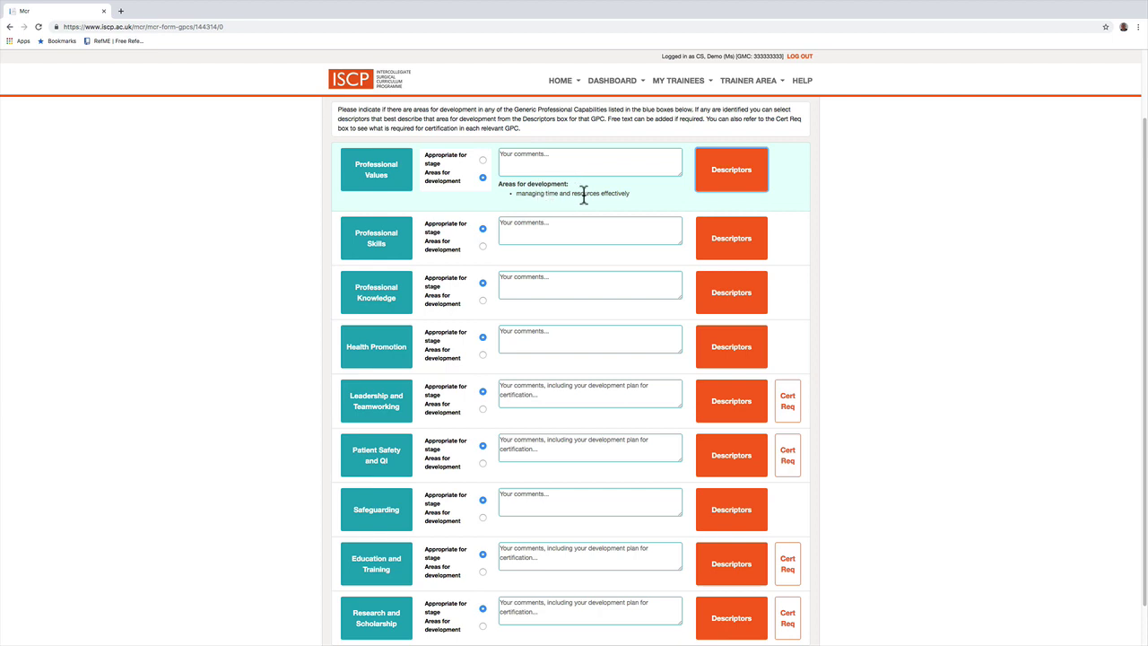
Mark Professional Knowledge as an area for development with the reflective annual appraisal and job planning descriptor, and save to continue to Capabilities in Practice.
left_click(482, 300)
left_click(705, 295)
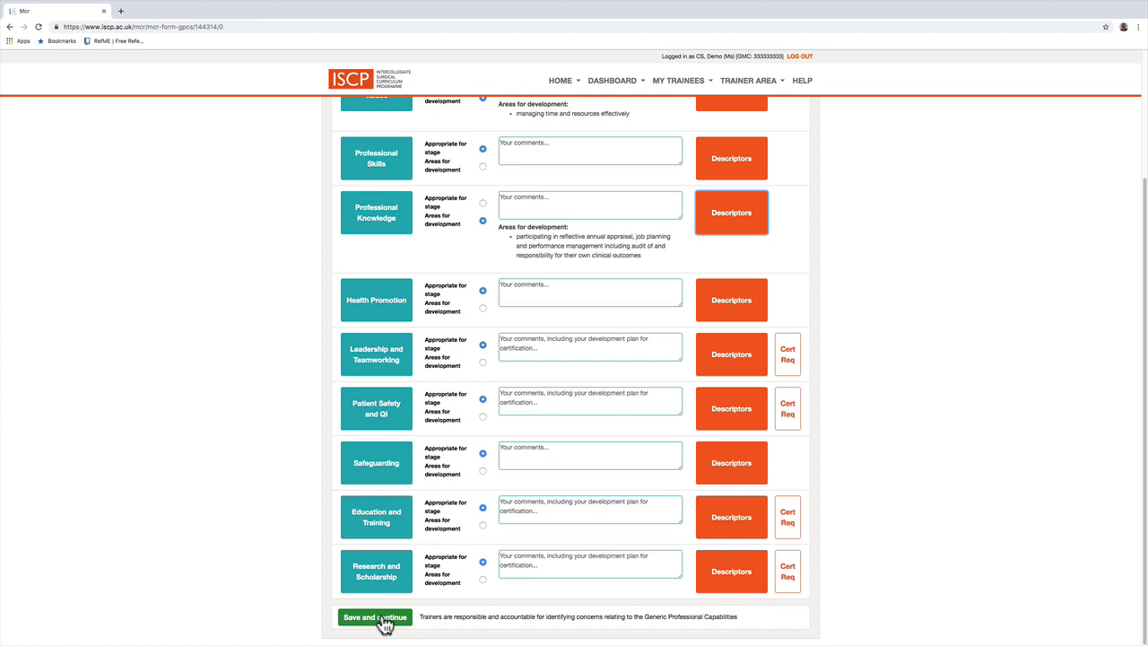
left_click(383, 619)
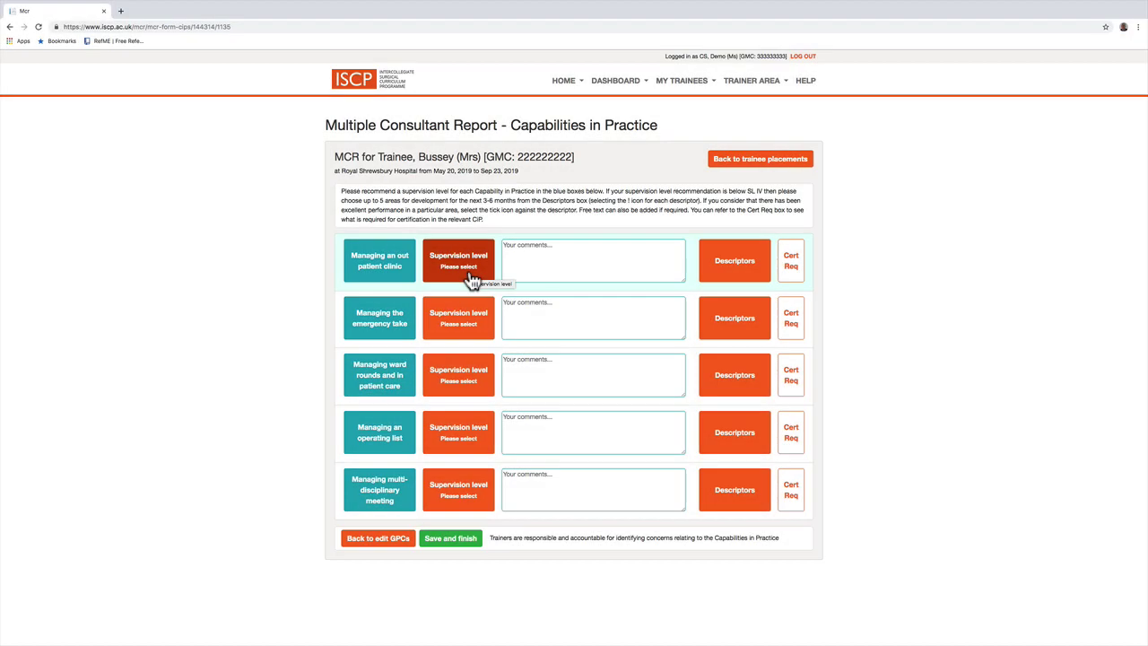
Set the supervision level to IV for managing an out patient clinic and III for managing the emergency take.
left_click(465, 269)
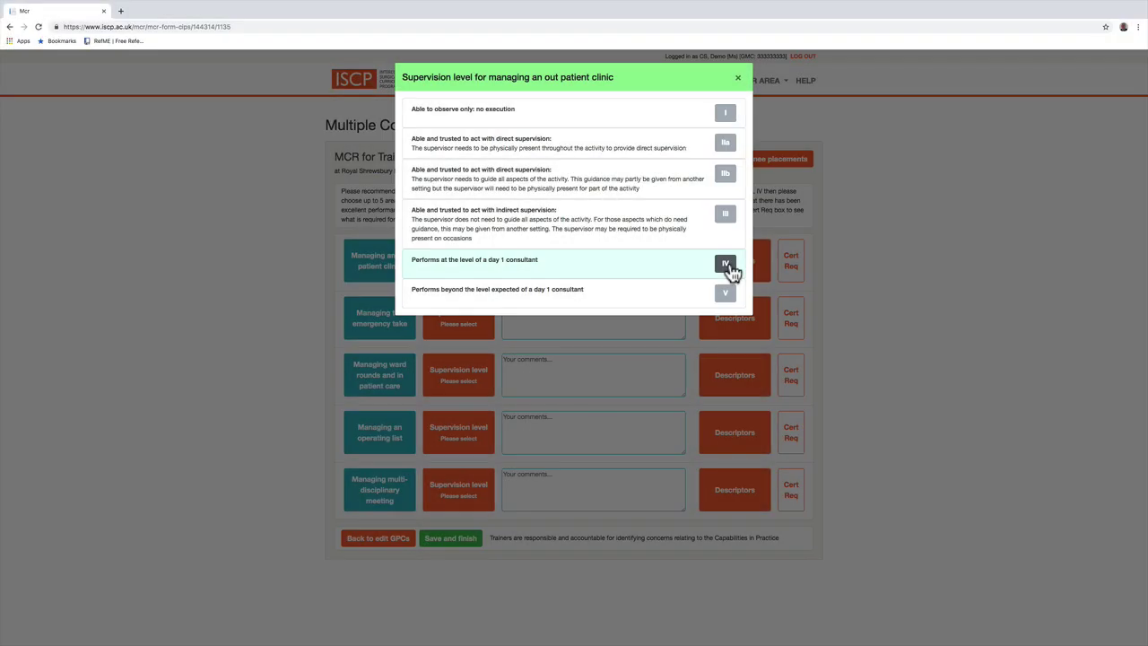
left_click(727, 265)
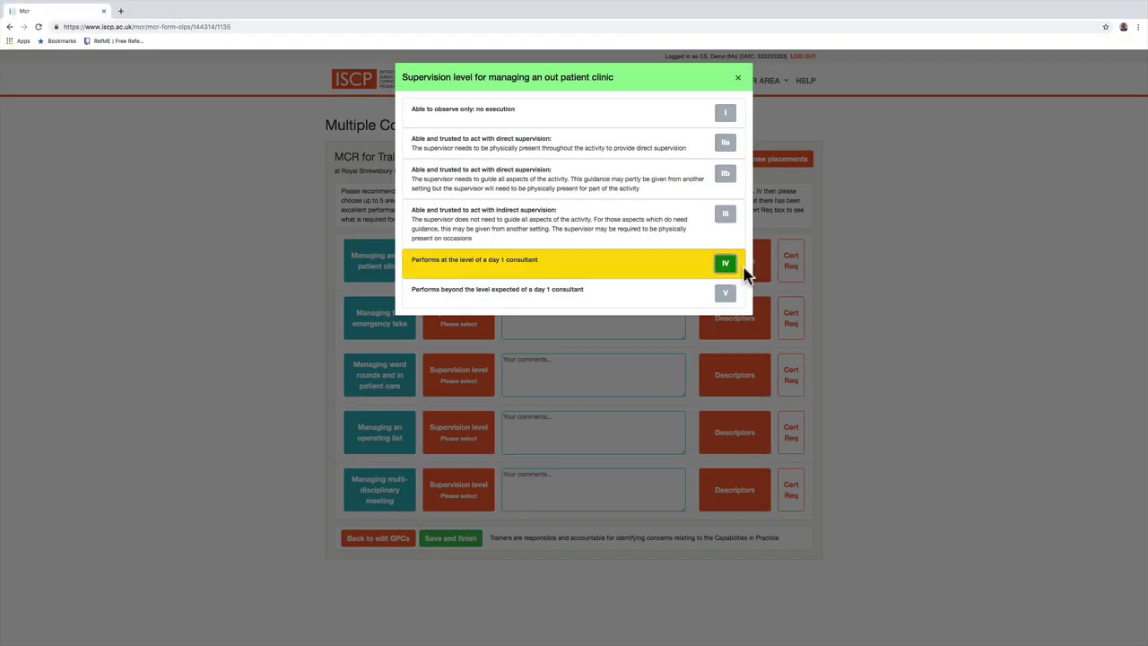
left_click(877, 307)
left_click(481, 327)
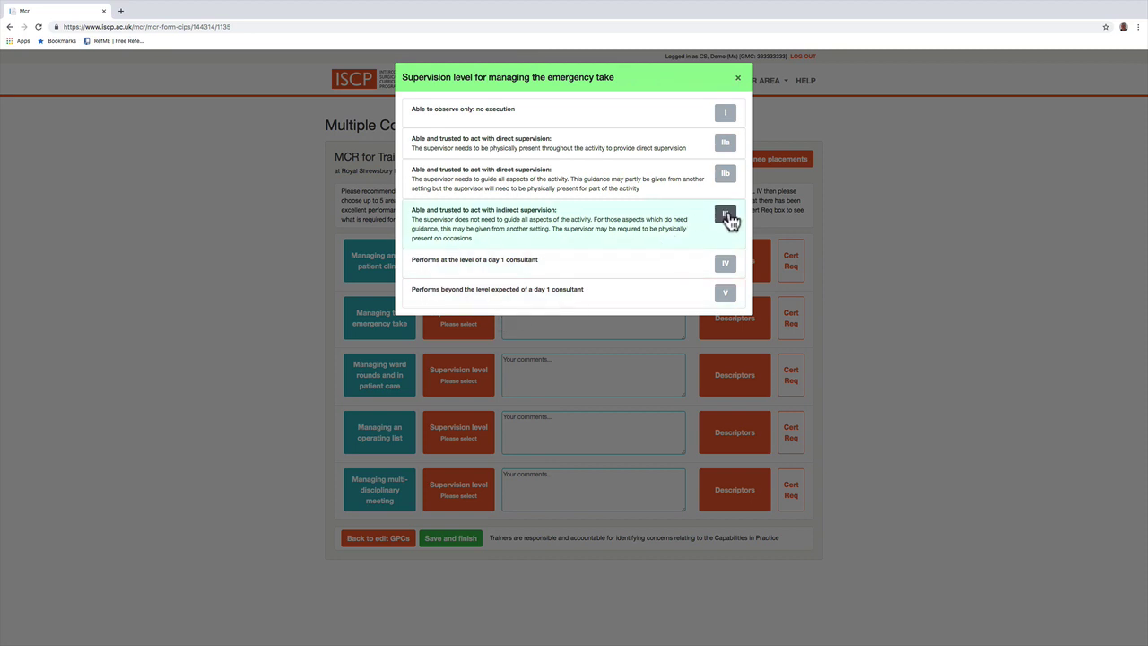
left_click(726, 216)
left_click(876, 256)
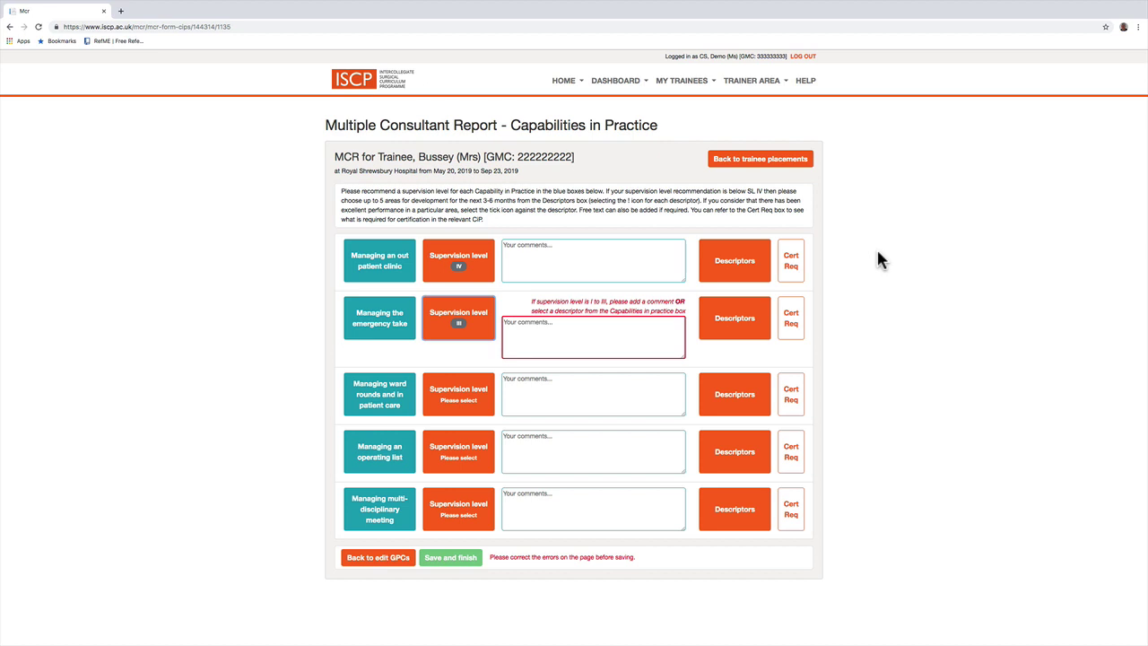
For the emergency take, flag co-morbidity management and effective communication for development, and mark full patient assessment and ongoing postoperative care as excellent.
left_click(647, 324)
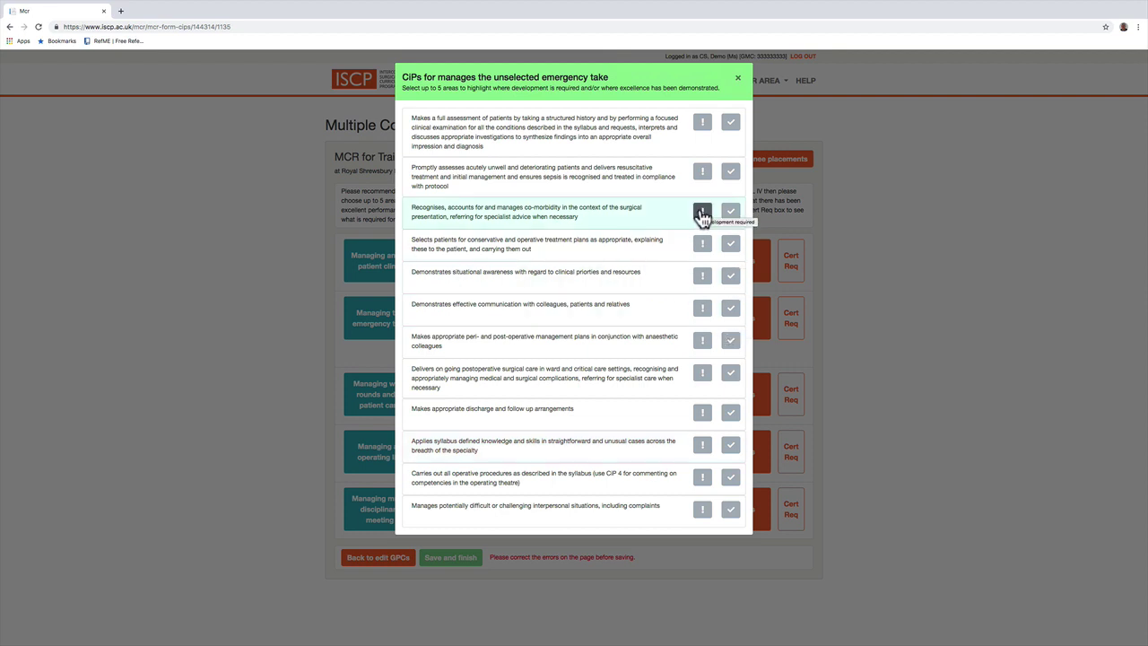
left_click(703, 214)
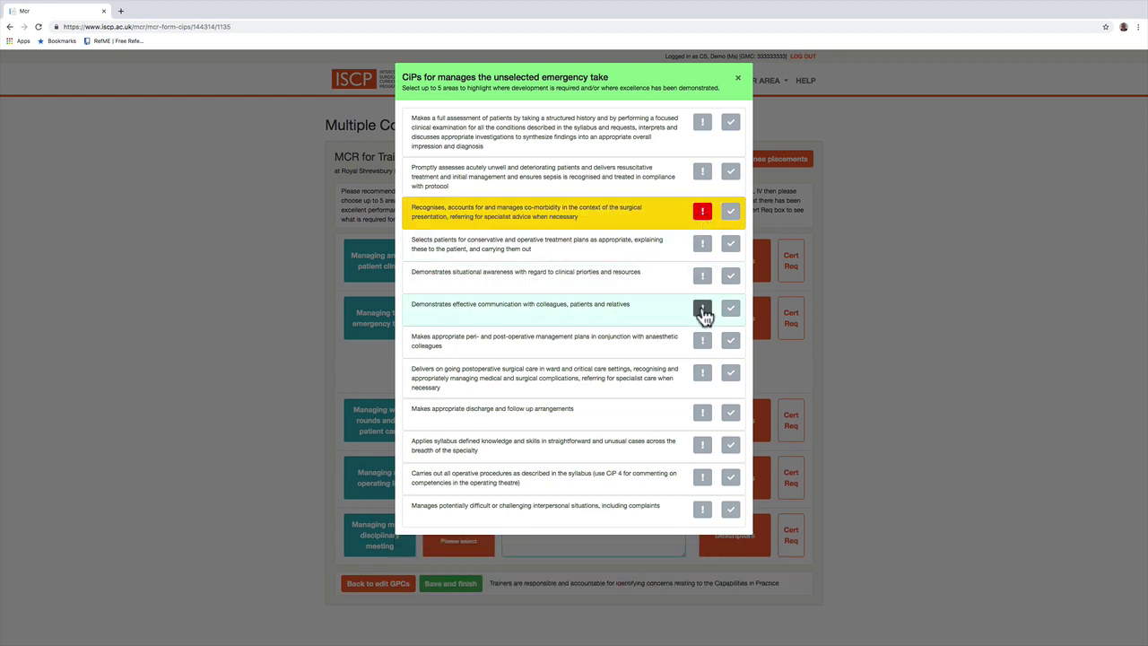
left_click(703, 309)
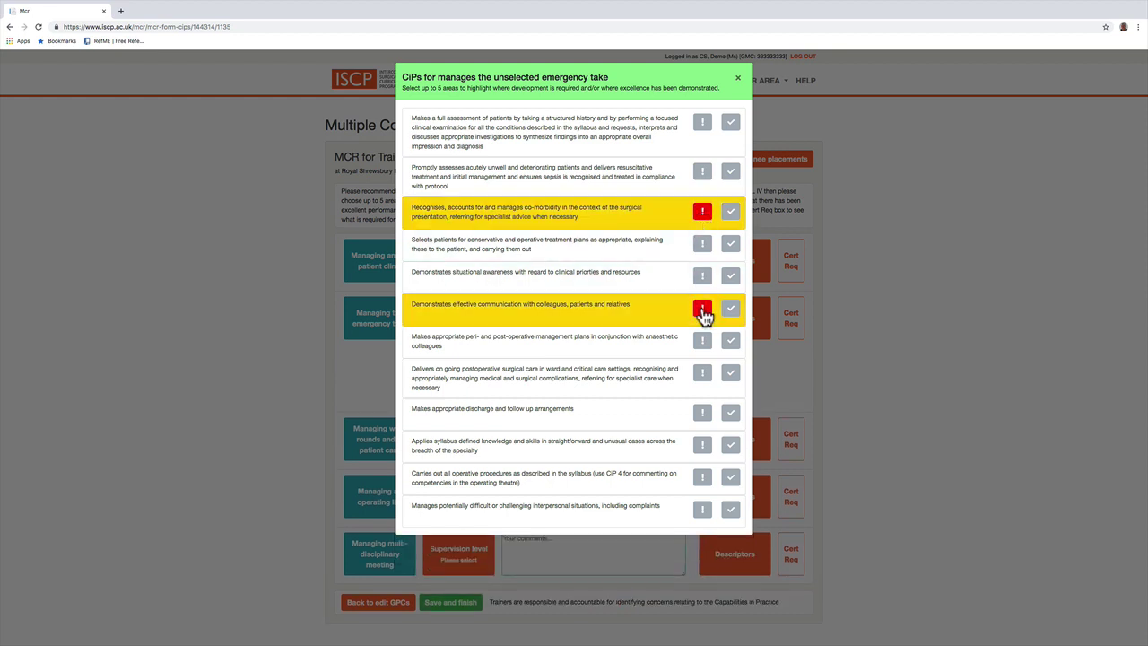
left_click(730, 126)
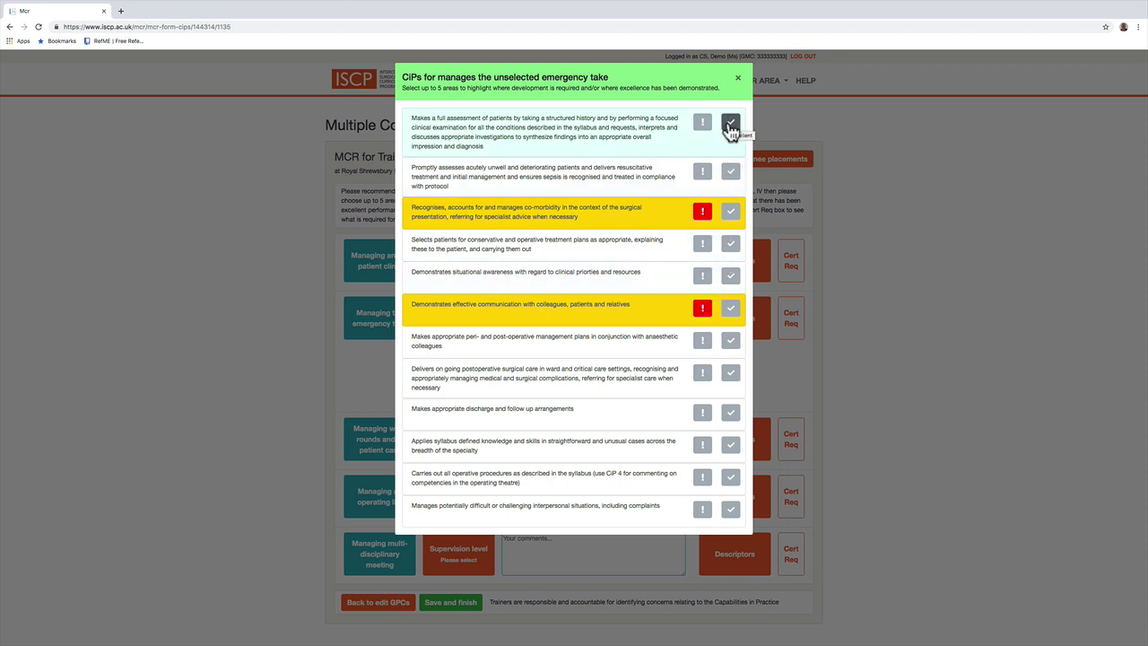
left_click(732, 128)
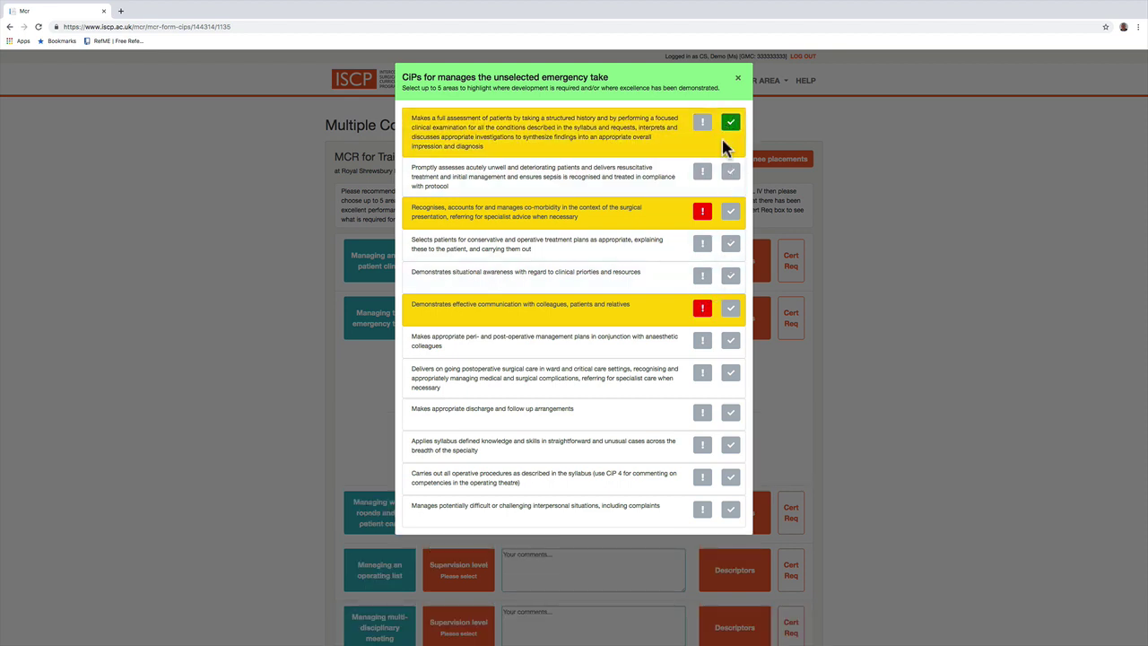
left_click(731, 375)
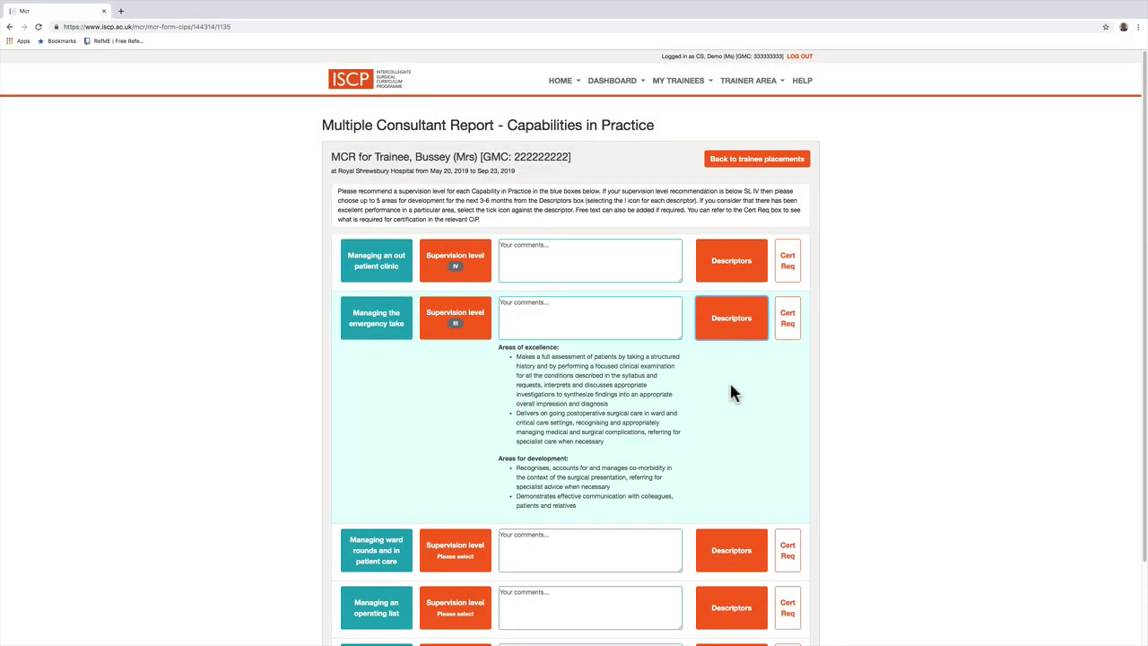
Rate ward rounds III, flagging level 2 and 3 care and cross specialty working for development, and clinical course recognition and time management as excellent.
scroll(583, 430, "down", 2)
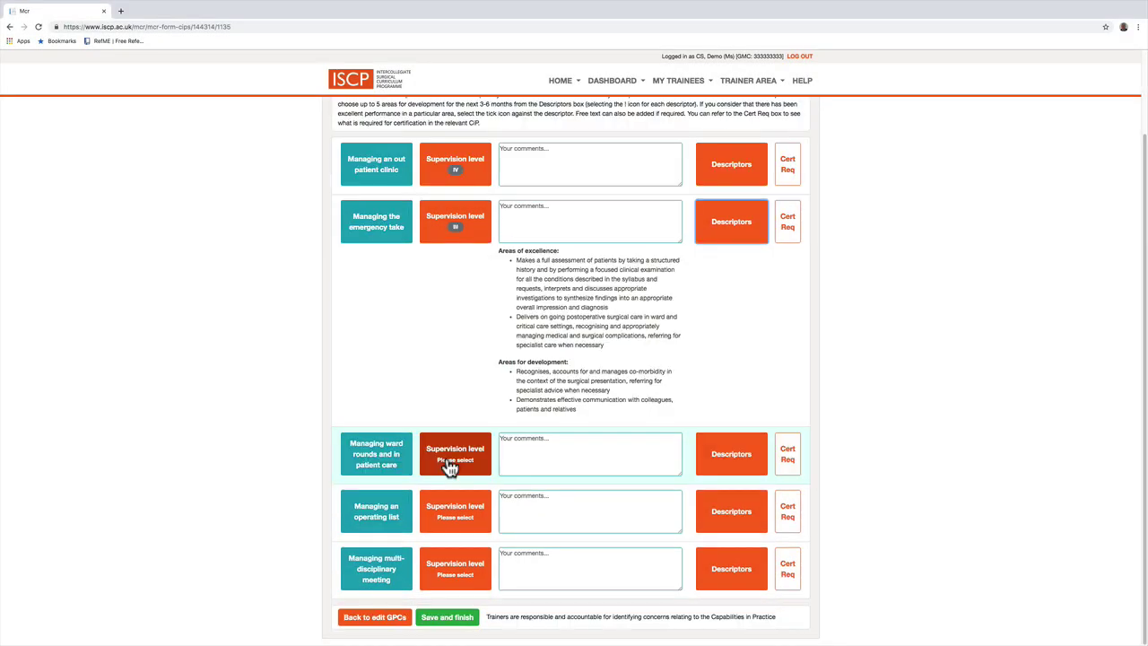
left_click(450, 459)
left_click(720, 215)
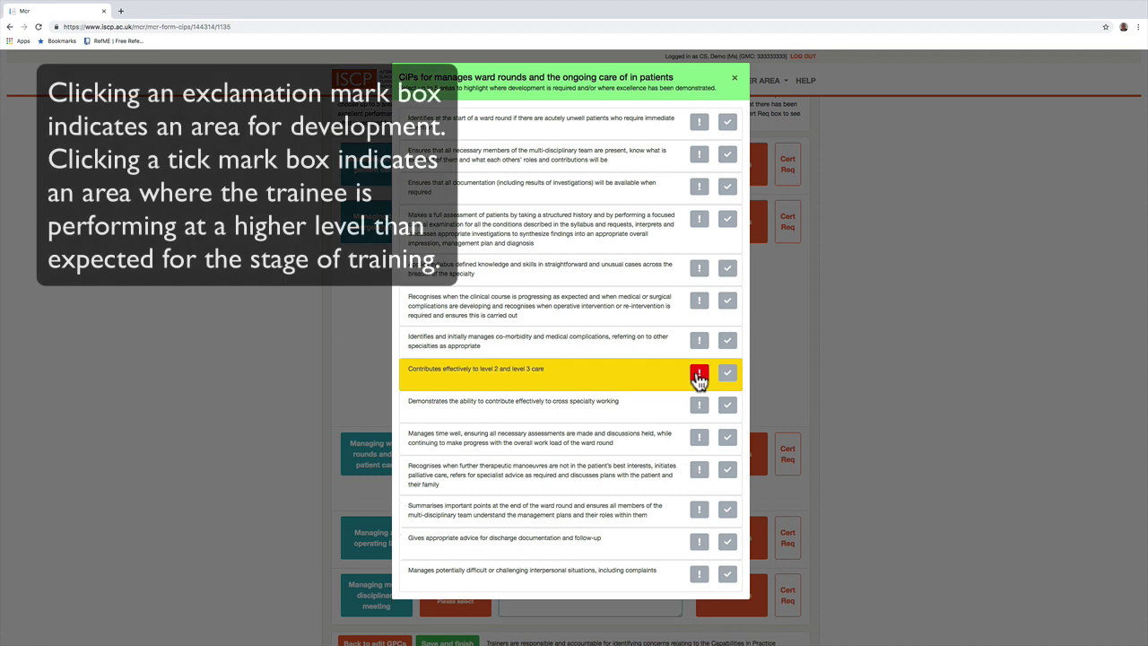
left_click(700, 409)
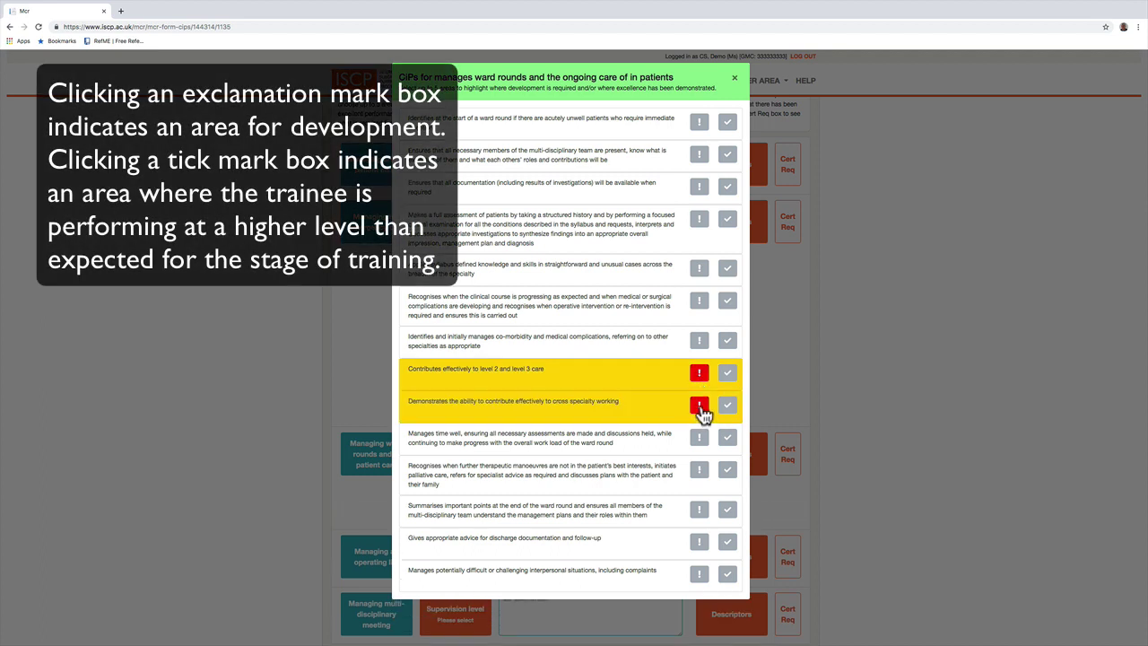
left_click(728, 302)
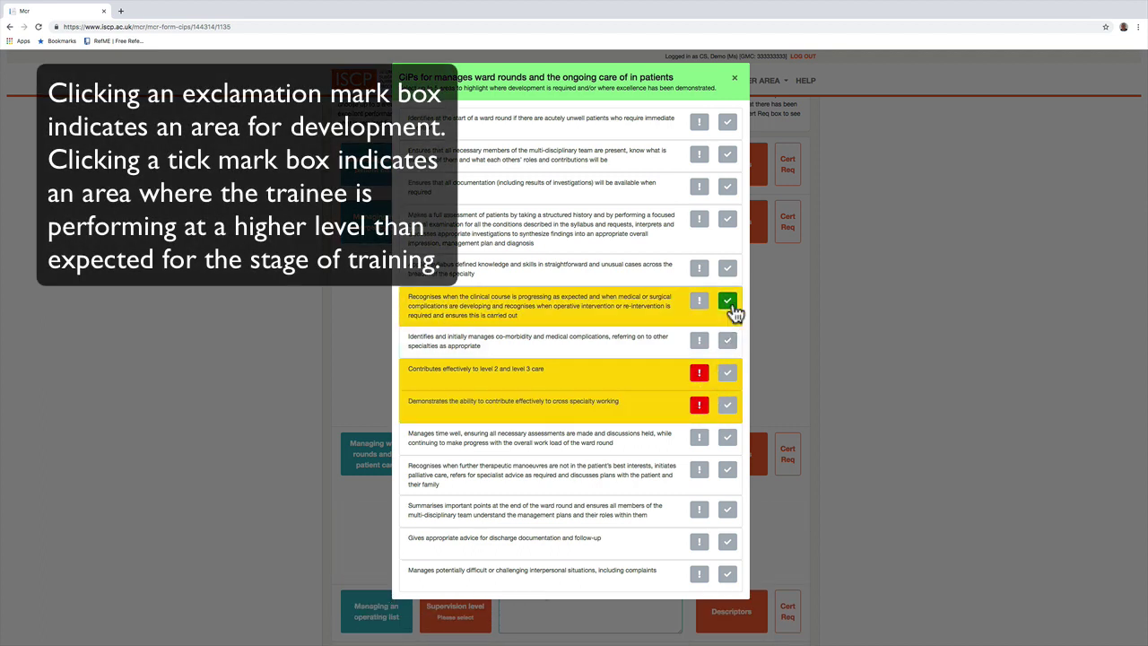
left_click(728, 440)
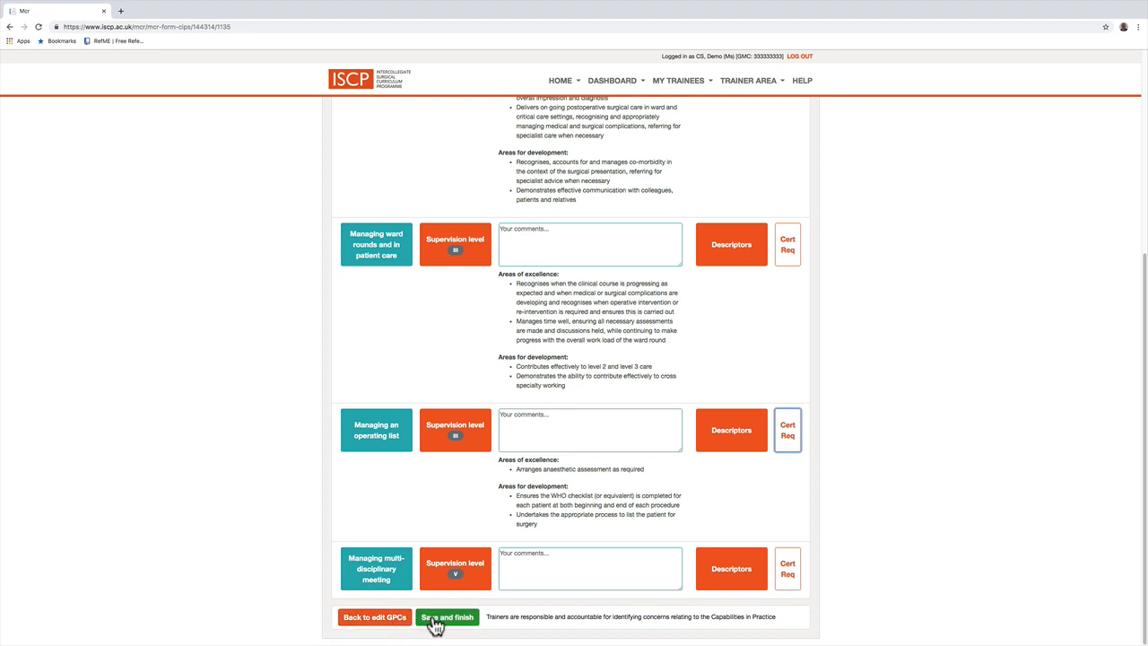
Save and finish the Capabilities in Practice form, and open the short feedback questionnaire from the summary report.
left_click(437, 619)
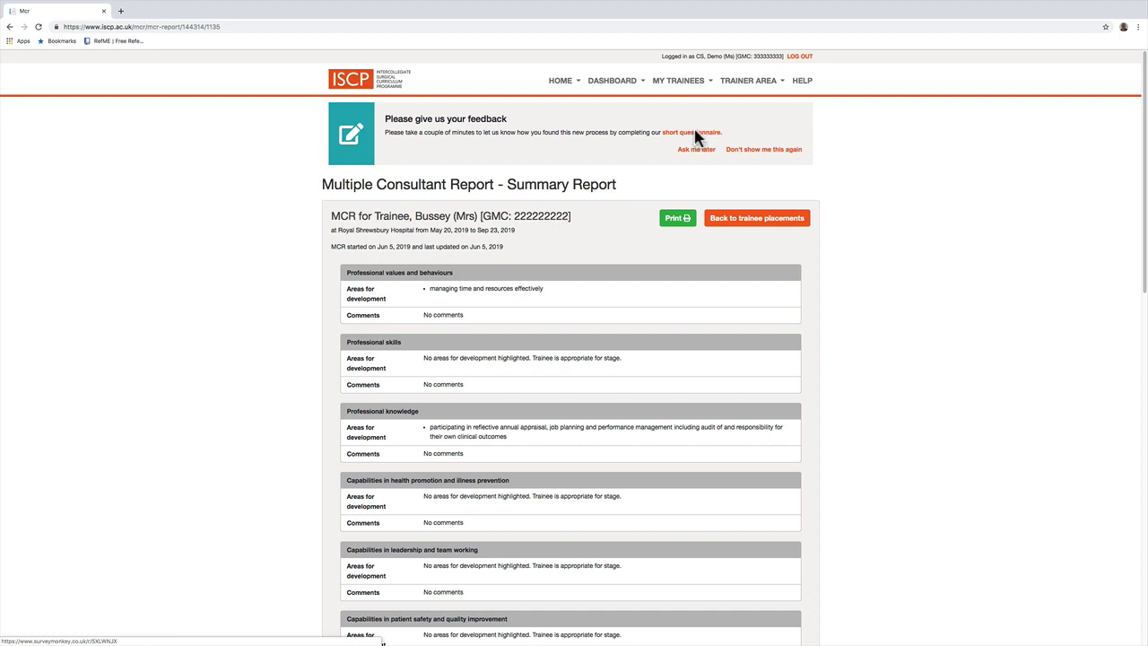
left_click(695, 134)
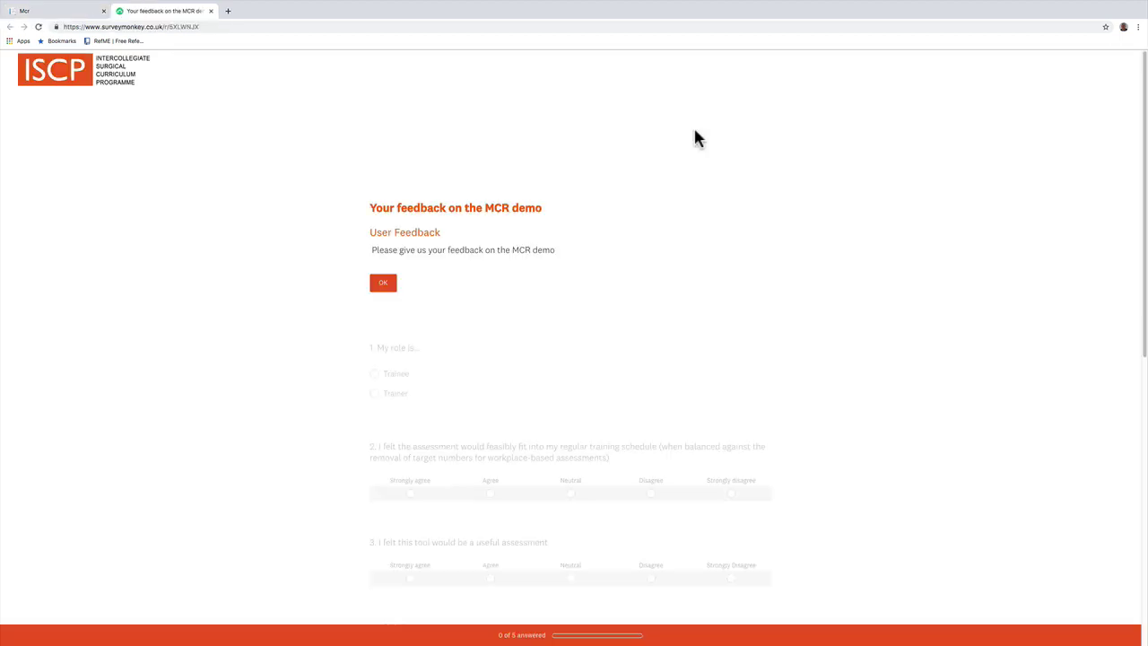